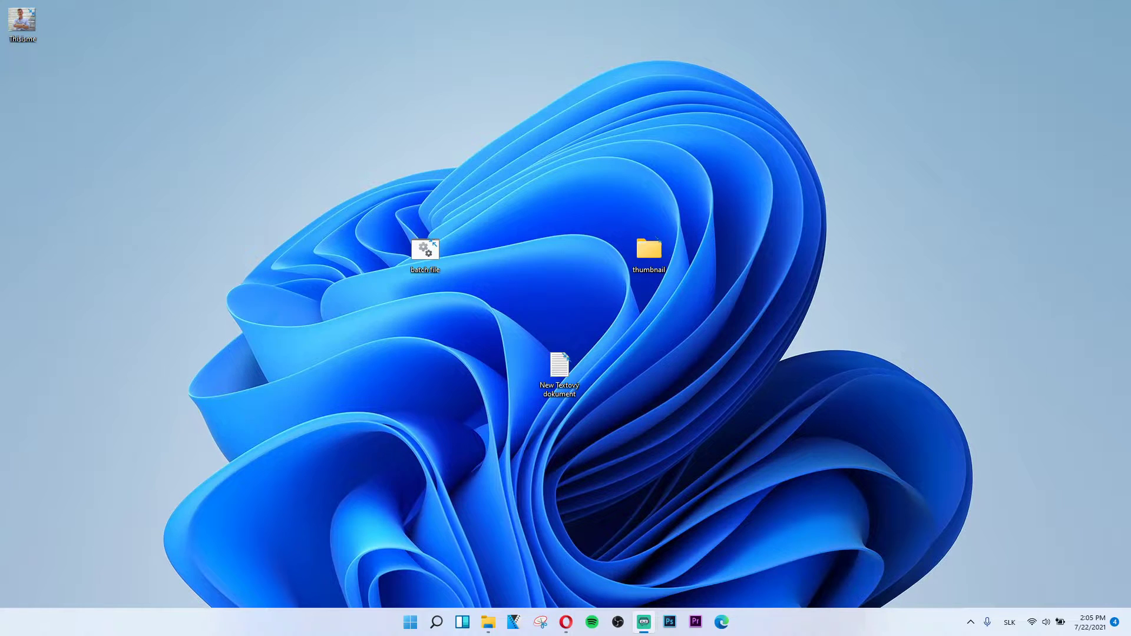
# Open Windows search to look up 'control' and find Control Panel.
pyautogui.click(436, 625)
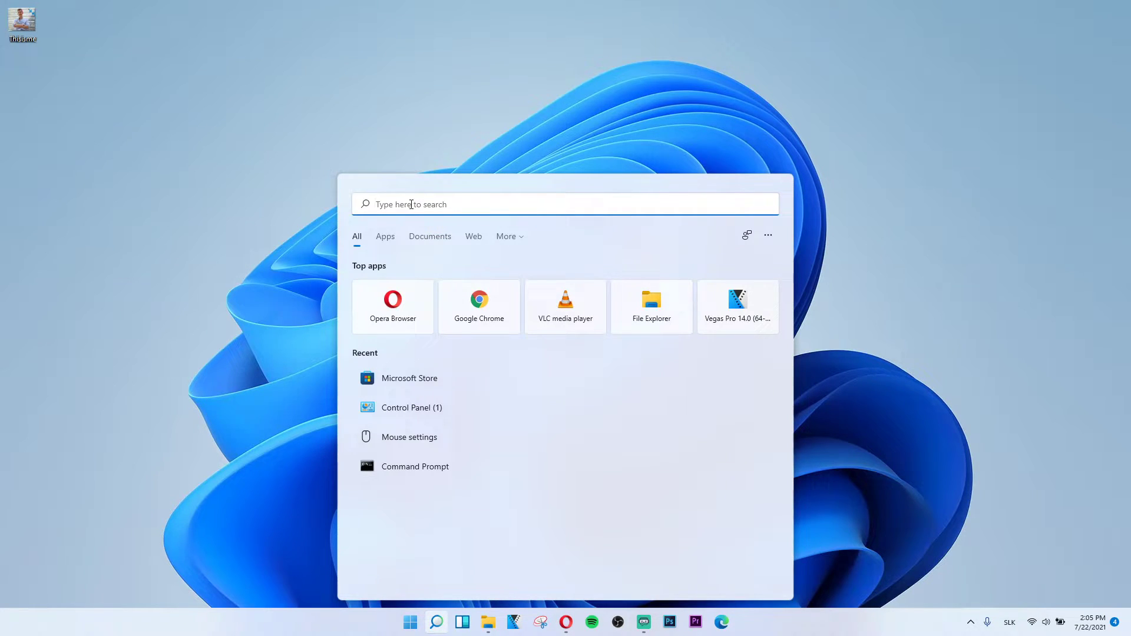
pyautogui.write('control')
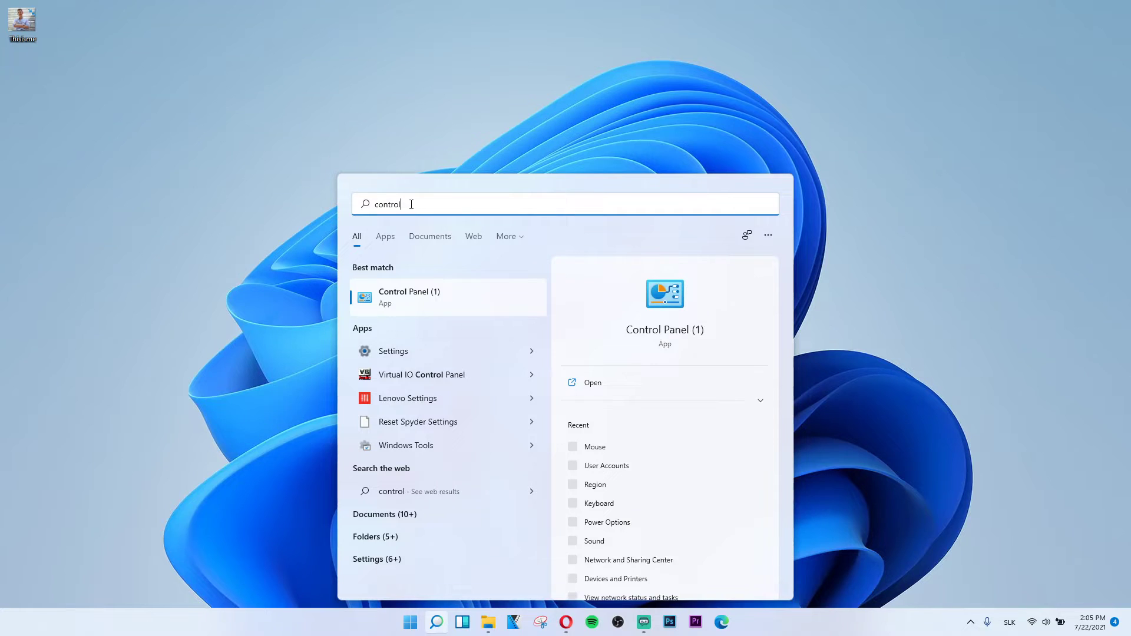
# Launch Control Panel from the search results and view all items as Large icons.
pyautogui.click(412, 297)
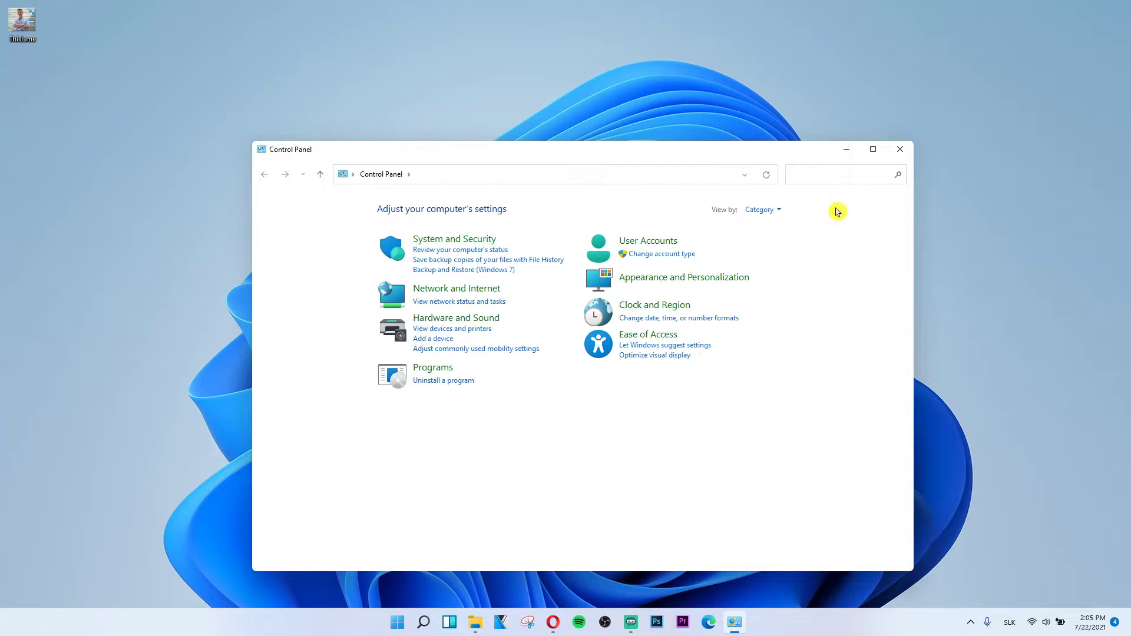
pyautogui.click(774, 213)
pyautogui.click(771, 239)
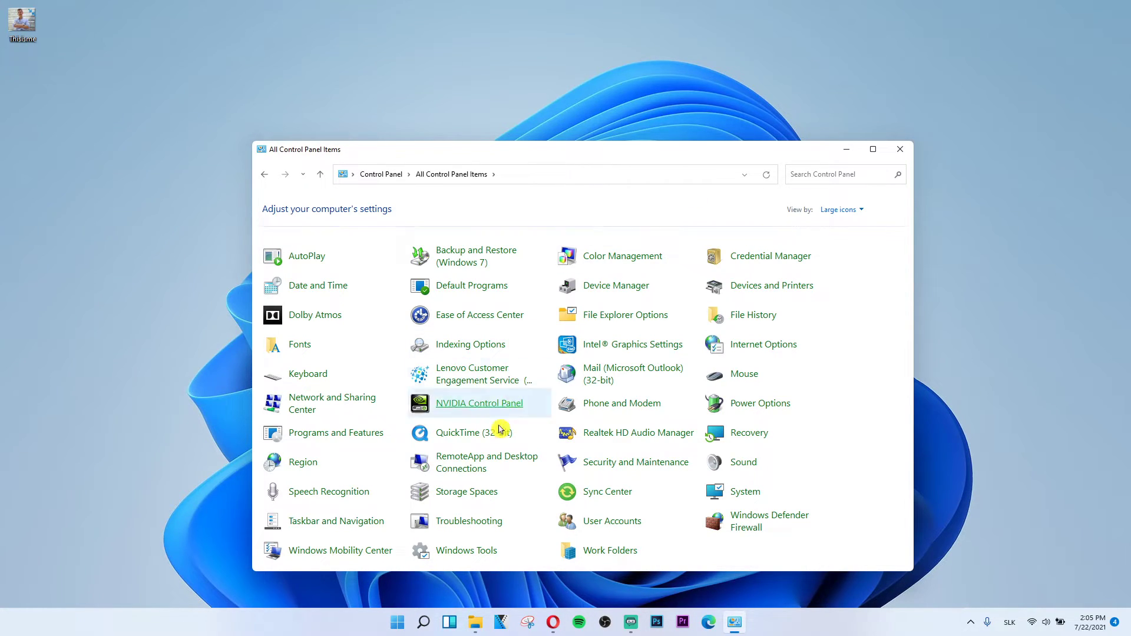
# Go to User Accounts, then Manage Accounts, and reach the administrator account's change page.
pyautogui.click(630, 526)
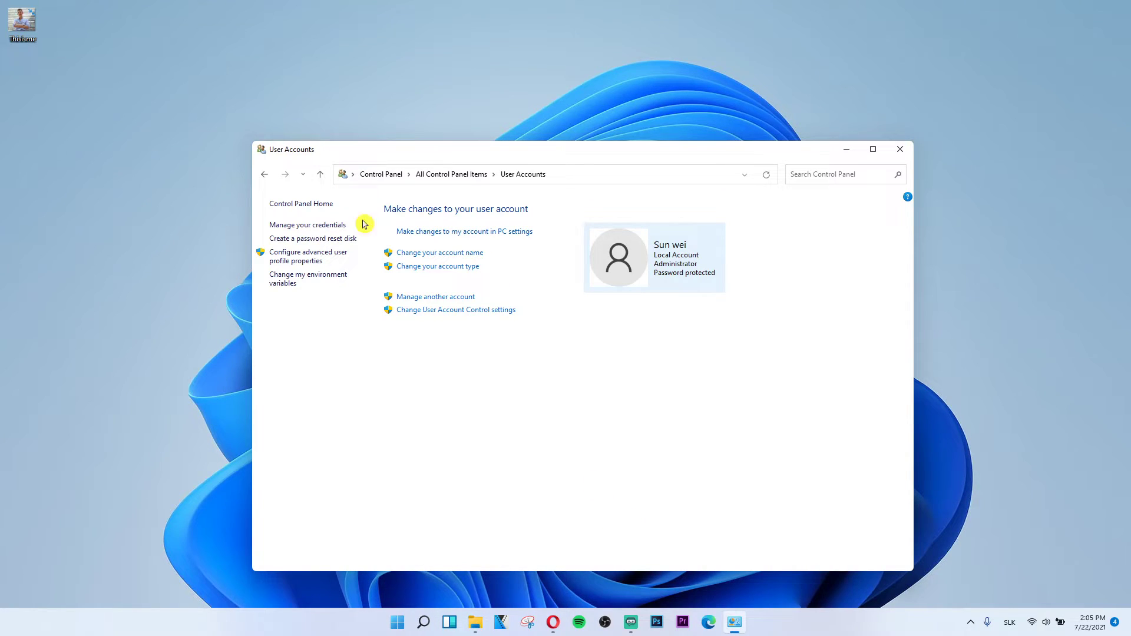
pyautogui.click(413, 298)
# Check the administrator account's change options twice, returning to the account list each time.
pyautogui.click(489, 262)
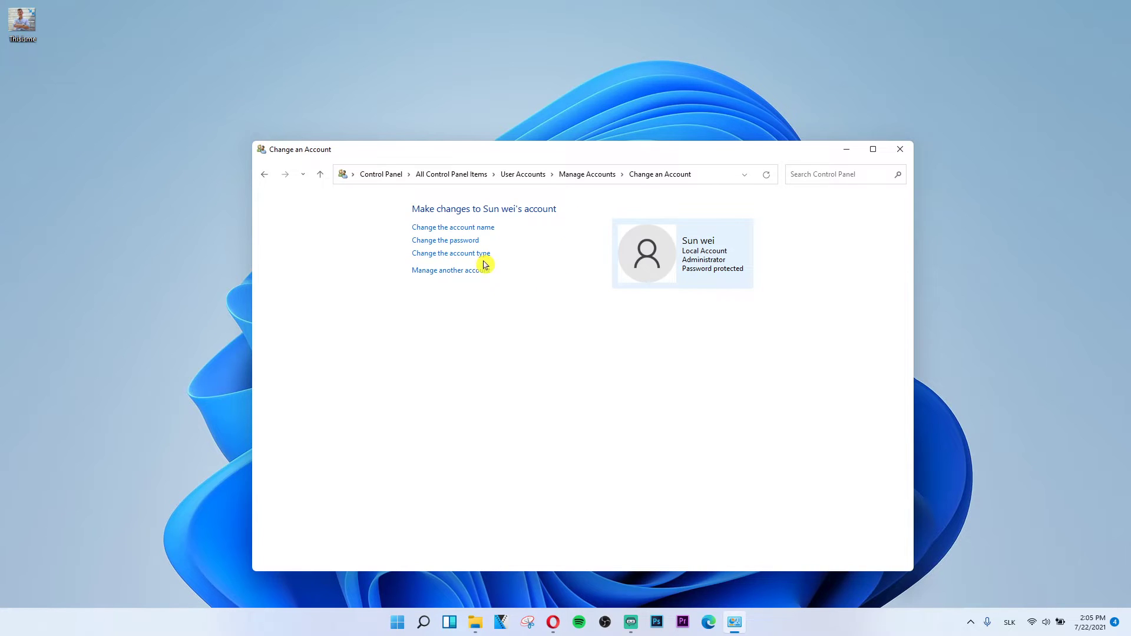
pyautogui.click(263, 175)
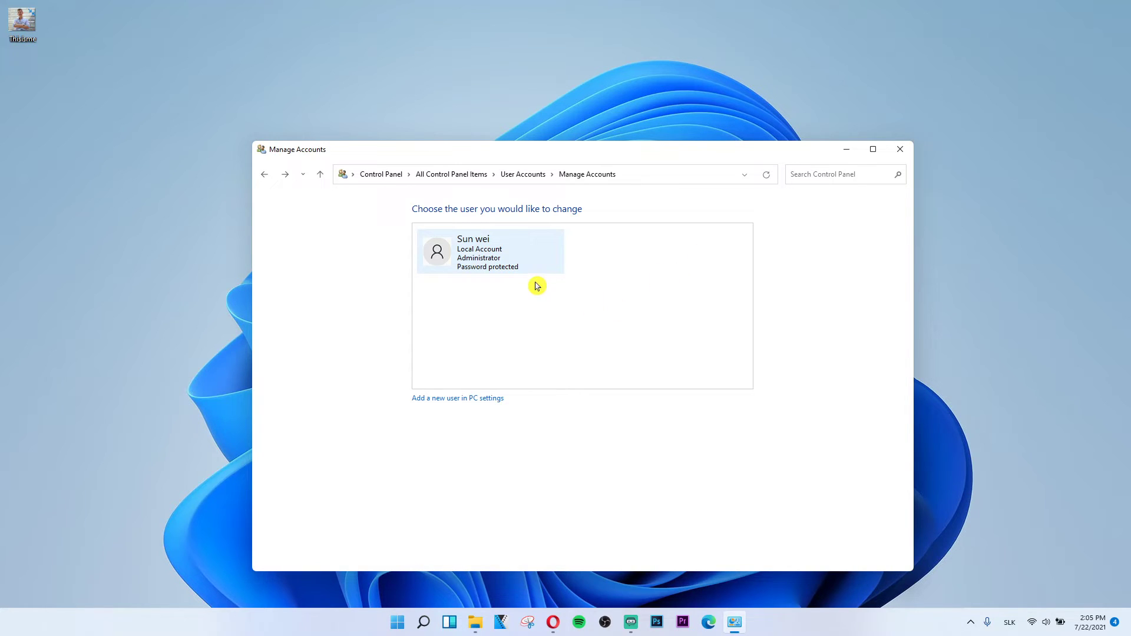
pyautogui.click(536, 263)
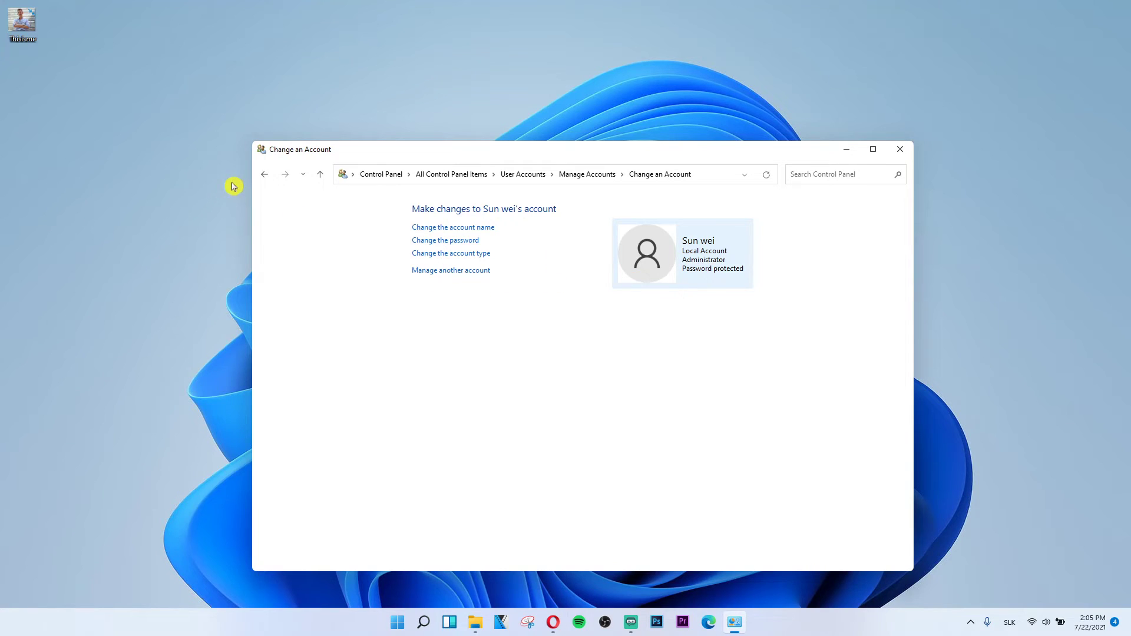
pyautogui.click(263, 174)
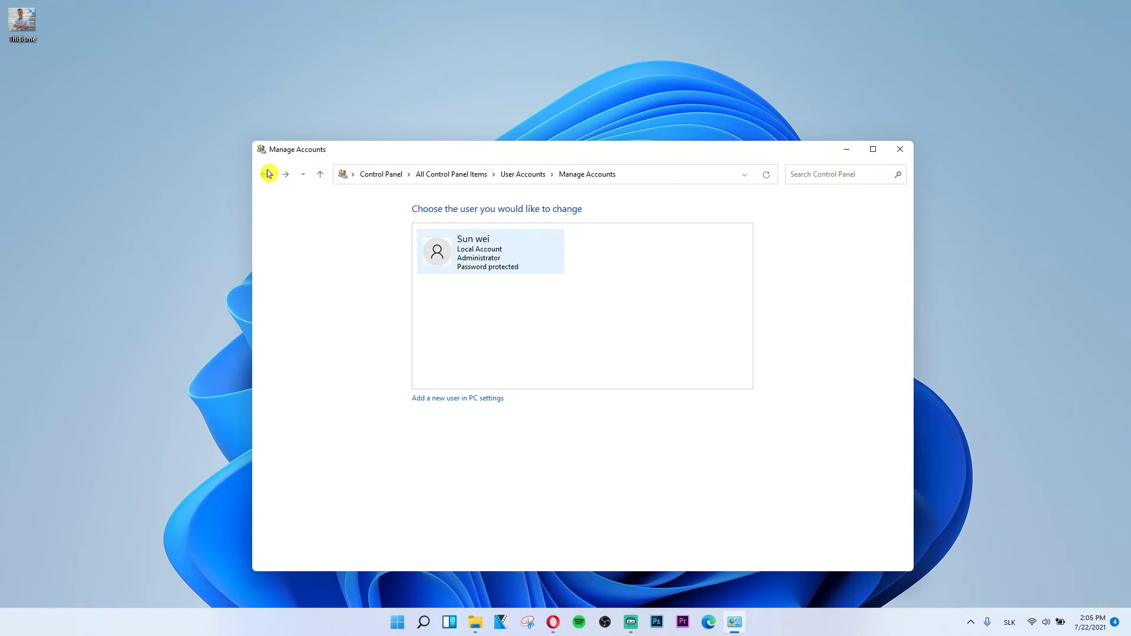
# Start adding a new user in PC settings, then reopen the administrator account's change options.
pyautogui.click(469, 399)
pyautogui.click(542, 563)
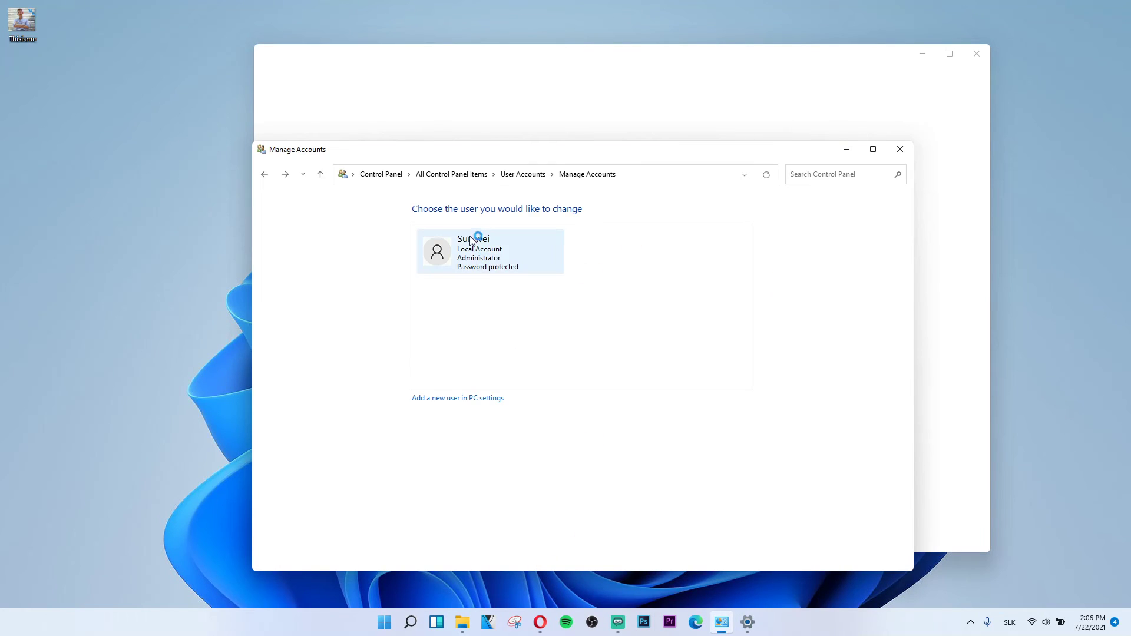
pyautogui.click(495, 245)
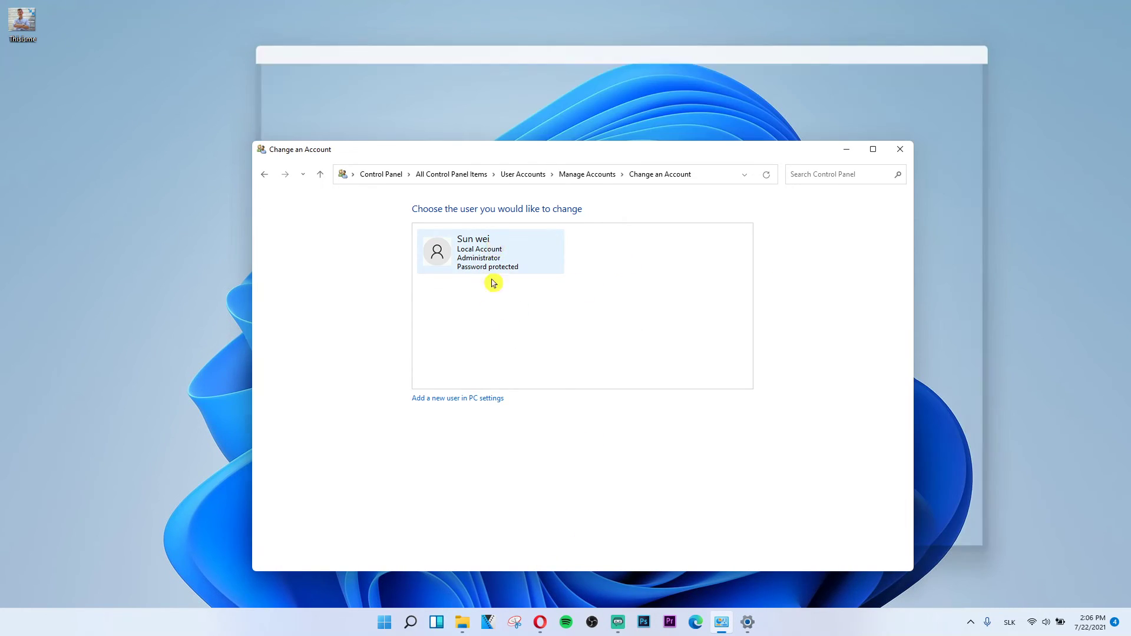